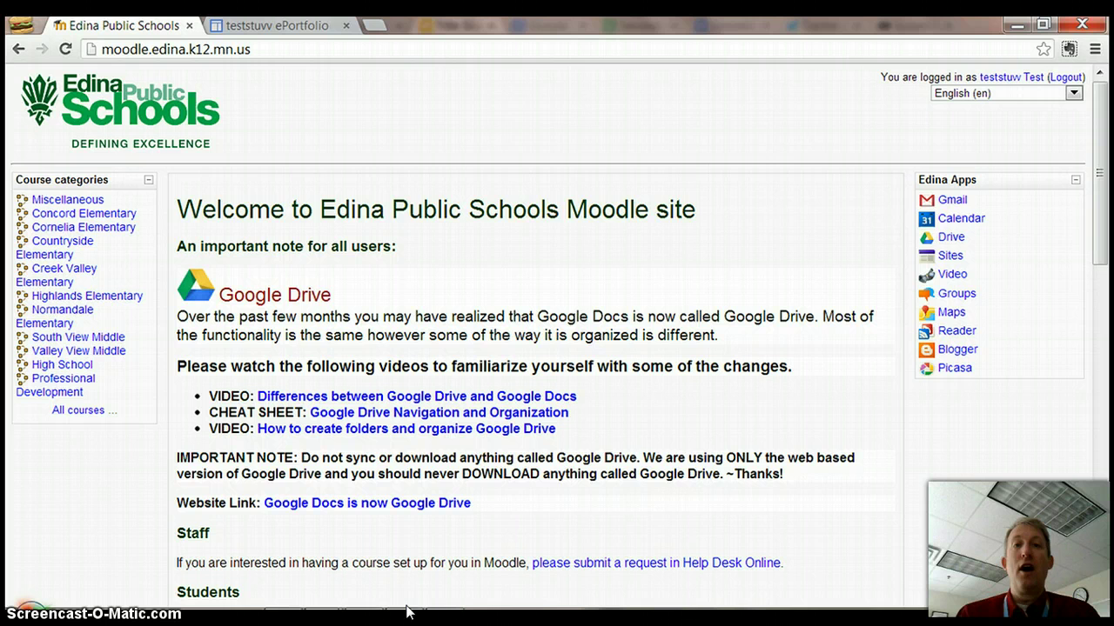
Step: Open Google Drive from the Edina Apps links and upload "eLearning2 Video Tip 1-Evernote.mp4" from the Videos library
left_click(954, 238)
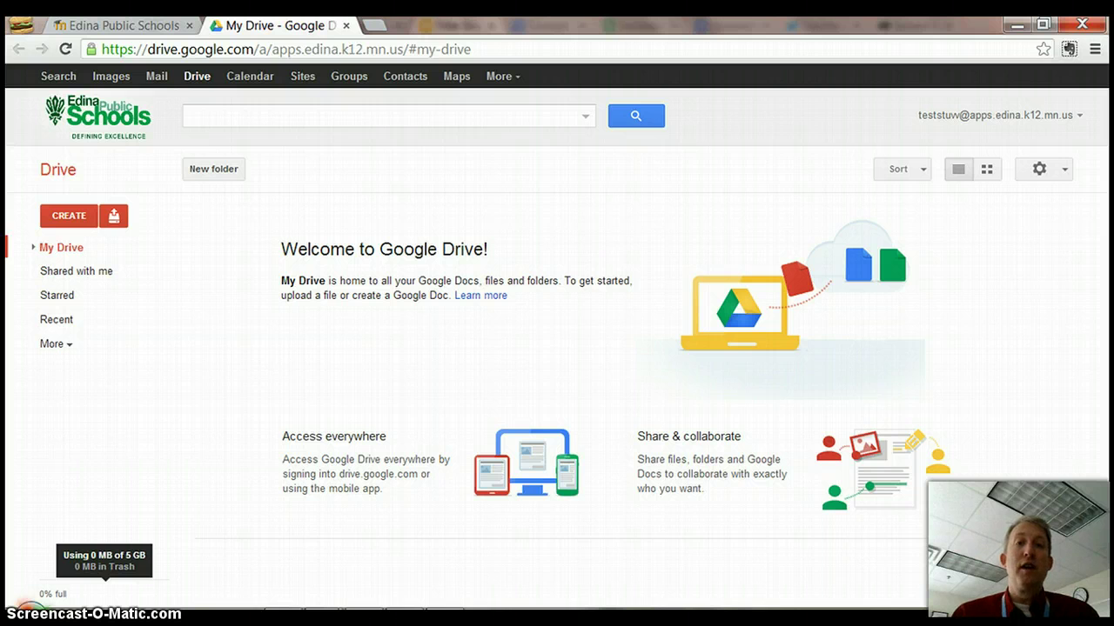
left_click(113, 218)
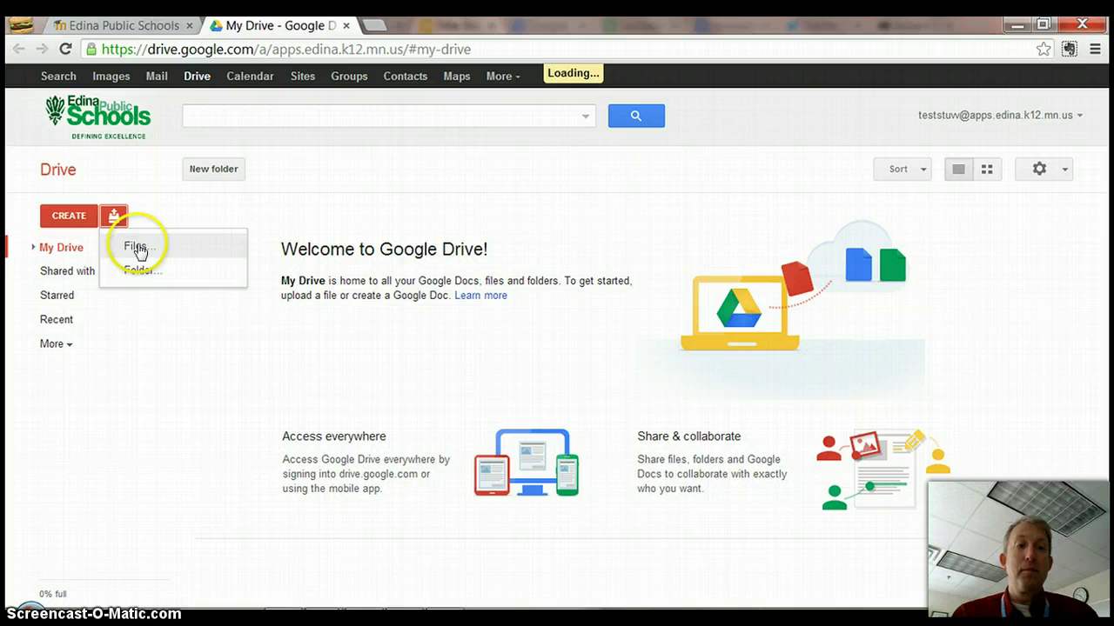
left_click(136, 248)
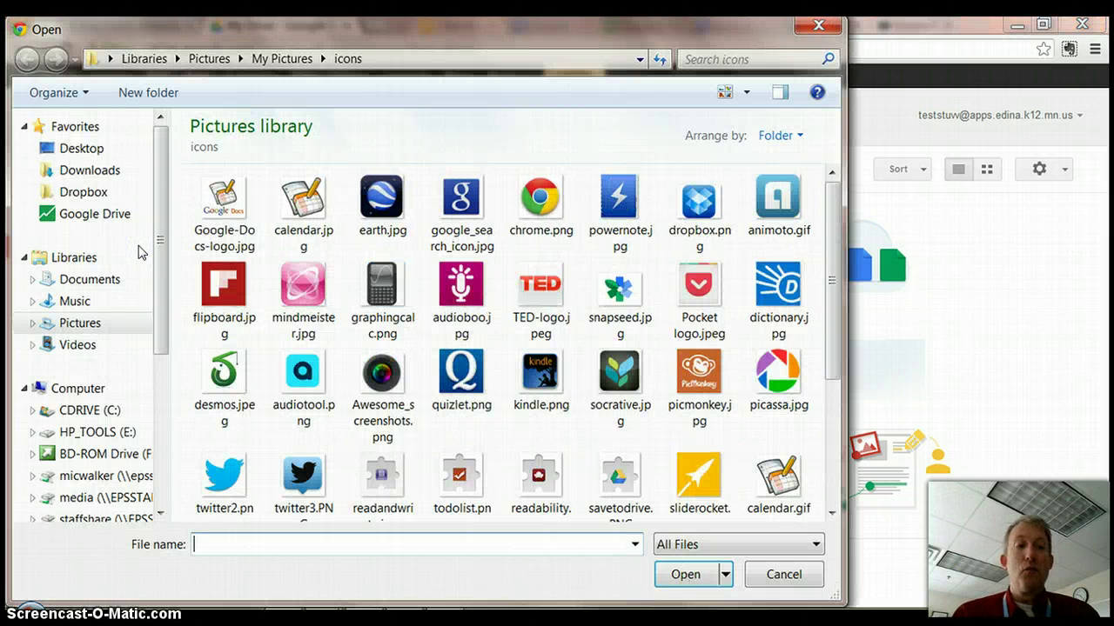
left_click(73, 346)
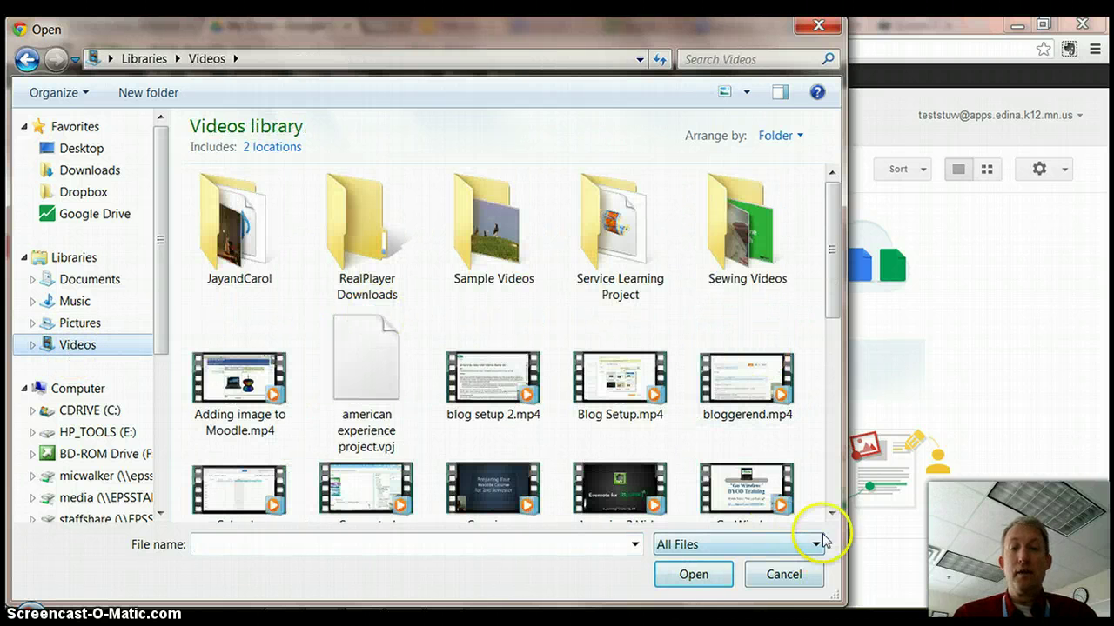
scroll(619, 479, "down", 1)
left_click(617, 480)
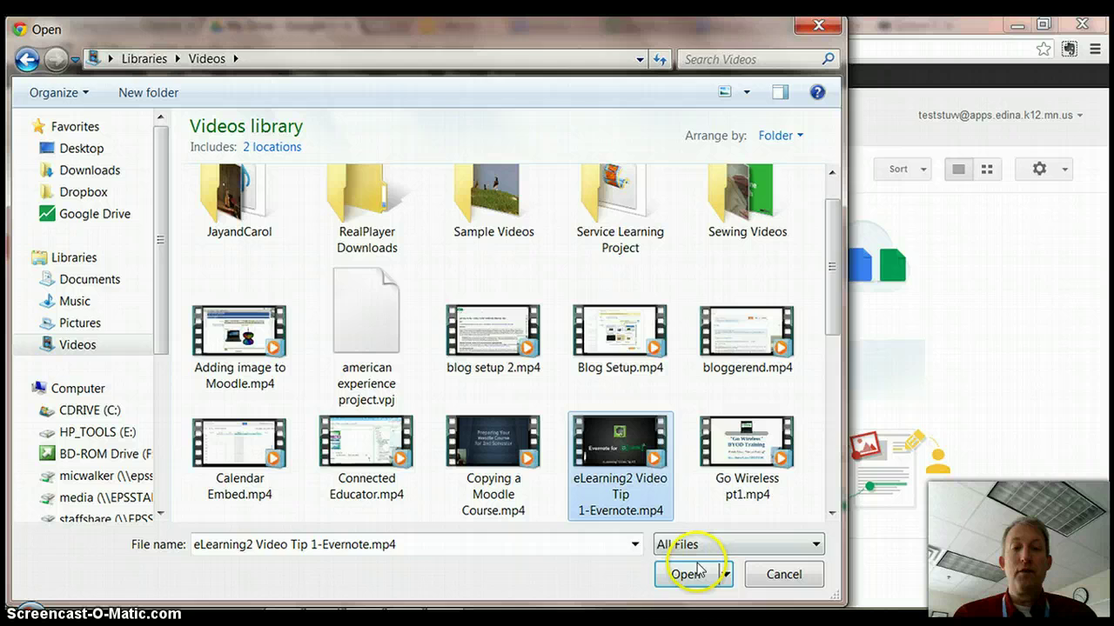
left_click(687, 574)
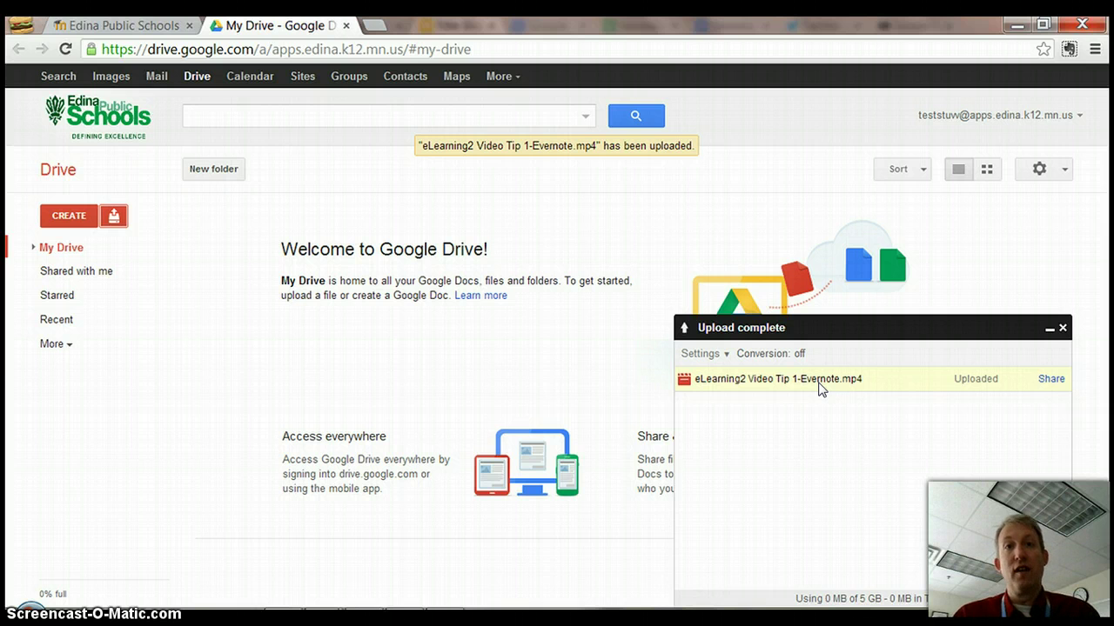
Step: Open the uploaded Evernote video in its own viewer and copy its full HTML embed code
left_click(769, 386)
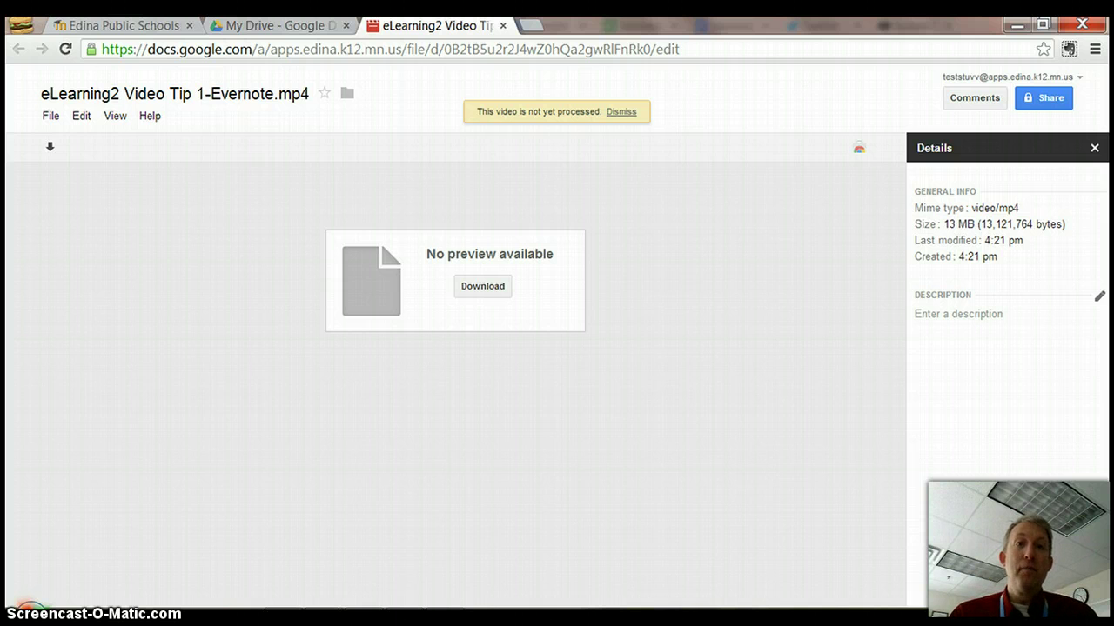
left_click(50, 116)
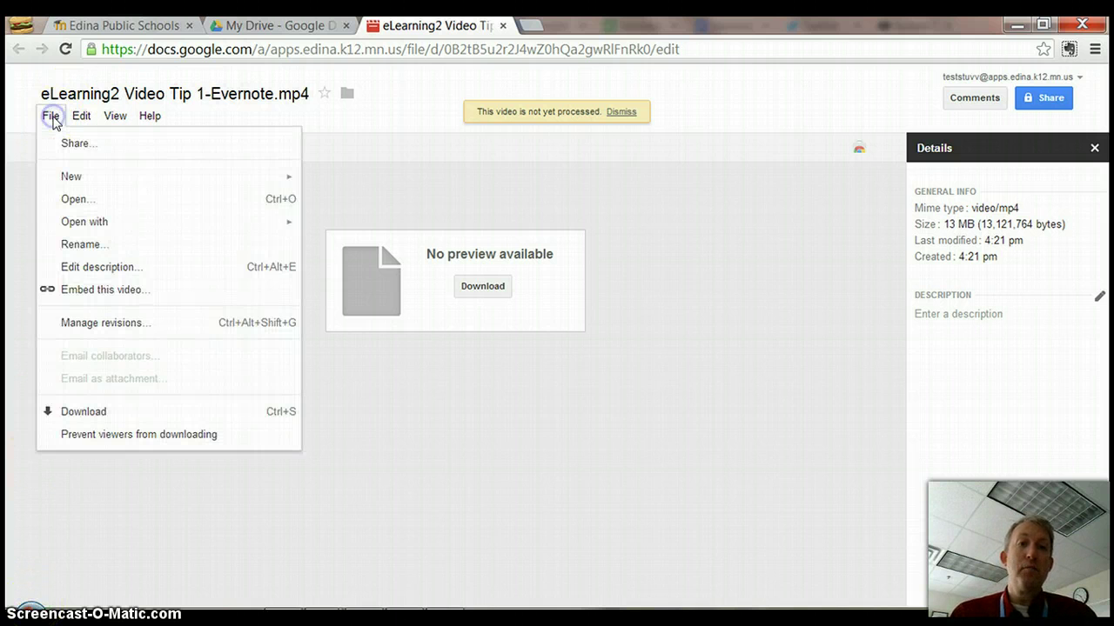
left_click(98, 295)
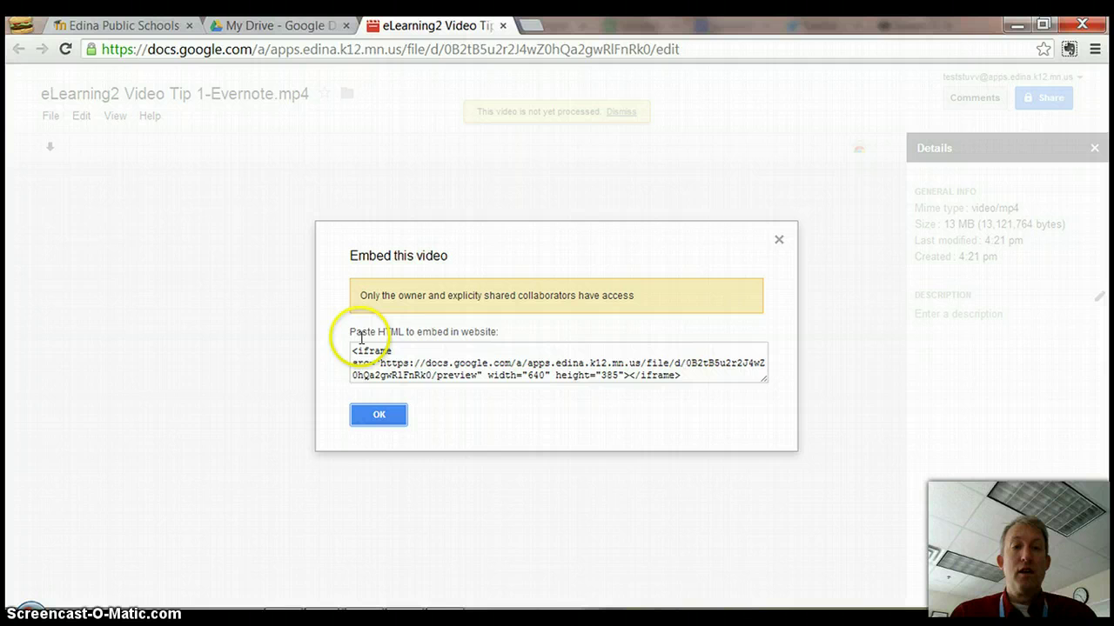
left_click_drag(351, 350, 688, 381)
key("ctrl+c")
left_click(377, 413)
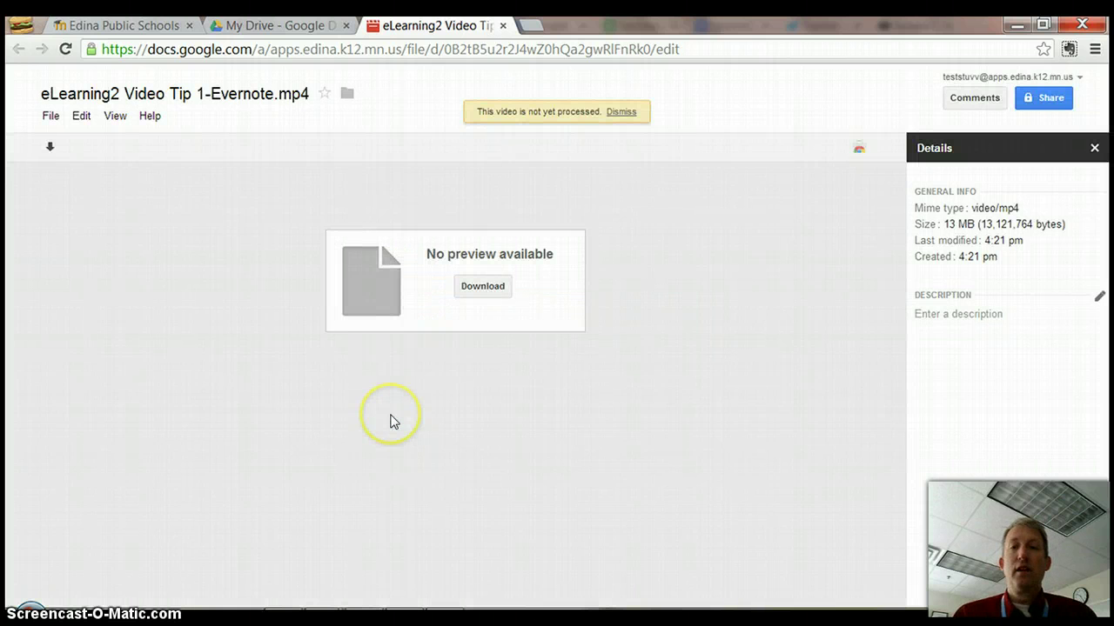
Step: Change the video's sharing visibility from private to "Anyone with the link" and save the setting
left_click(1043, 98)
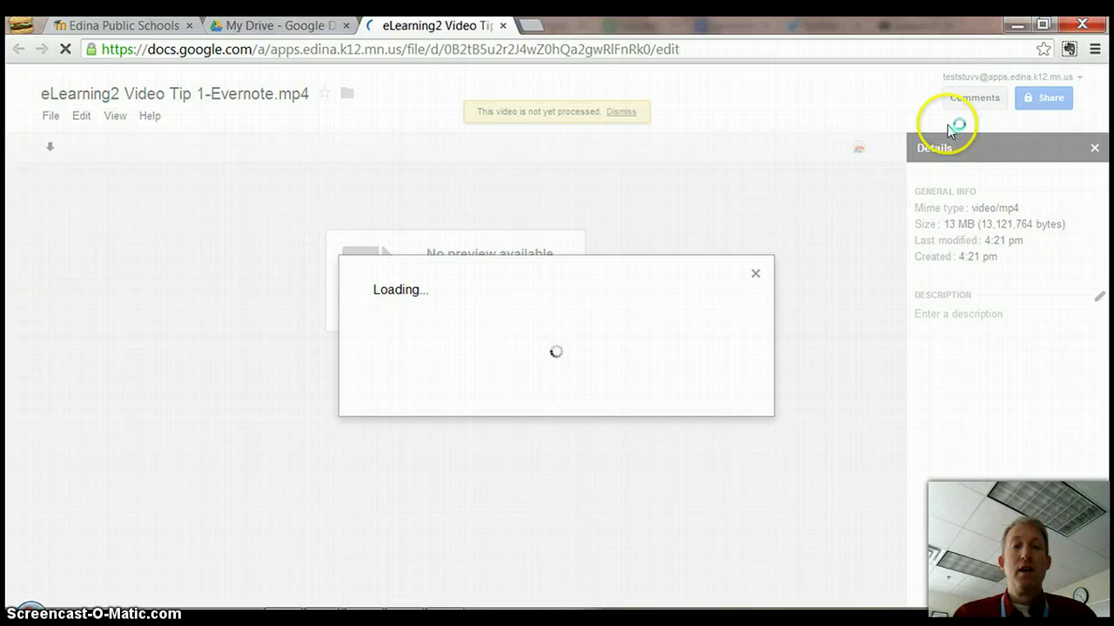
left_click(699, 179)
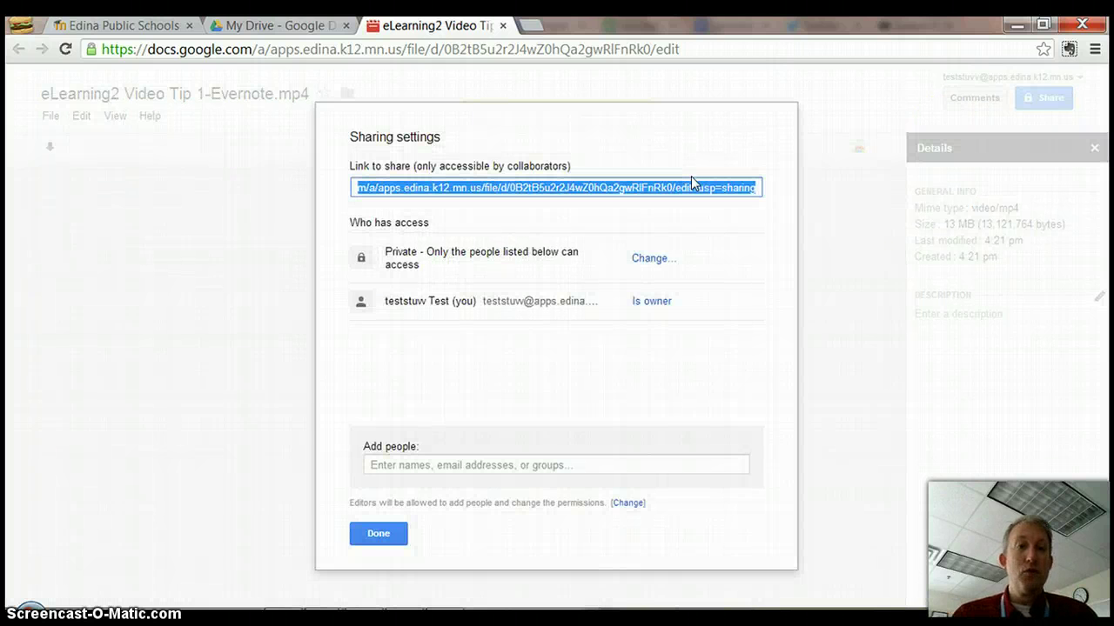
left_click(652, 258)
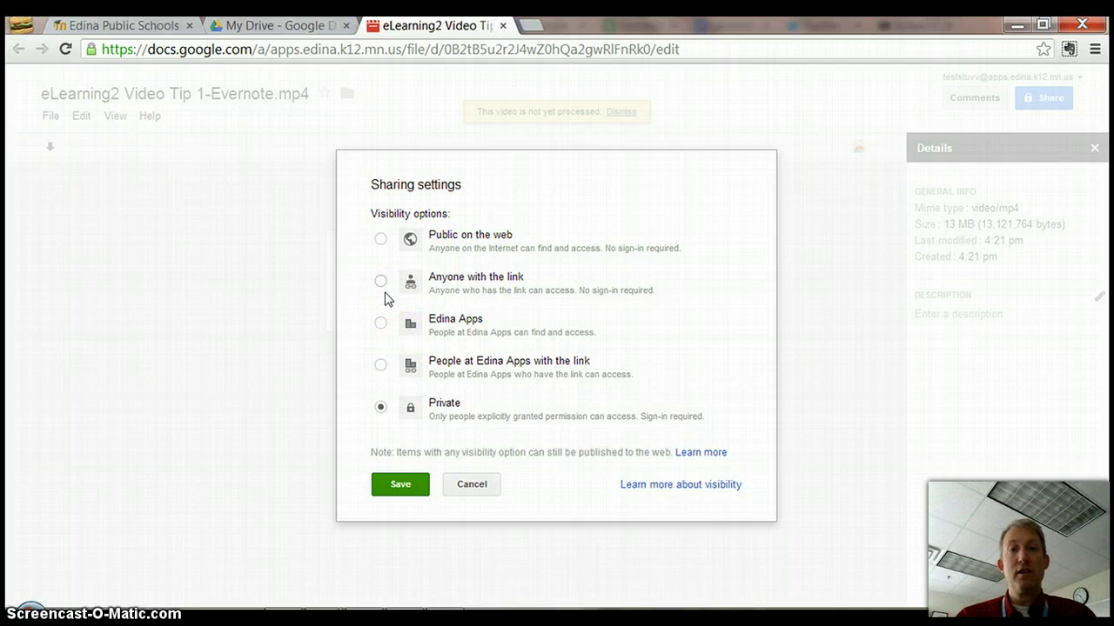
left_click(382, 284)
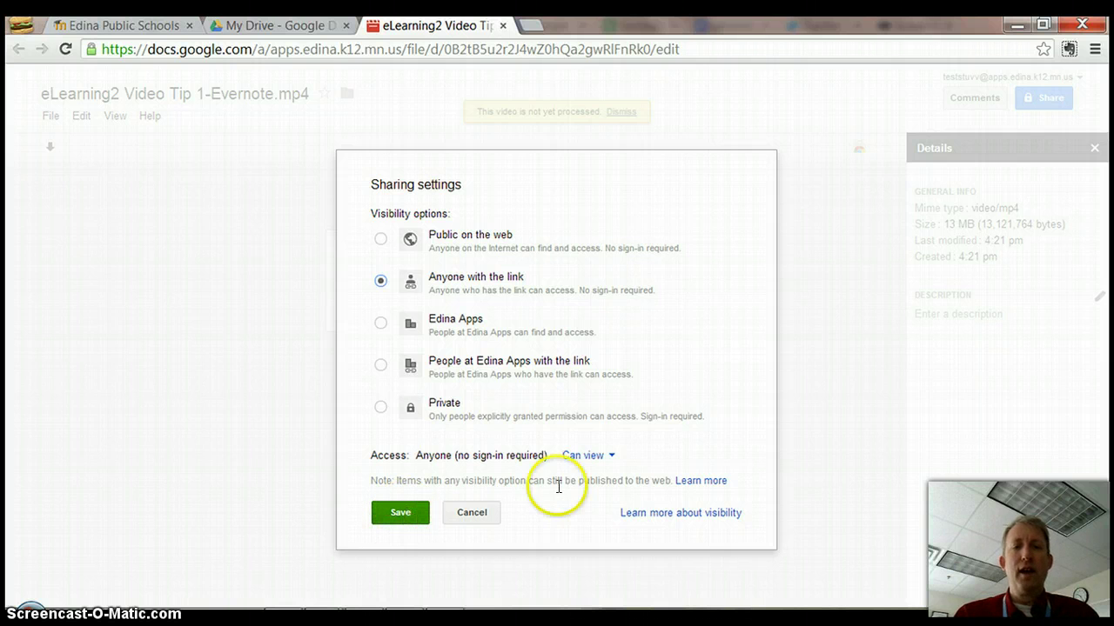
left_click(405, 515)
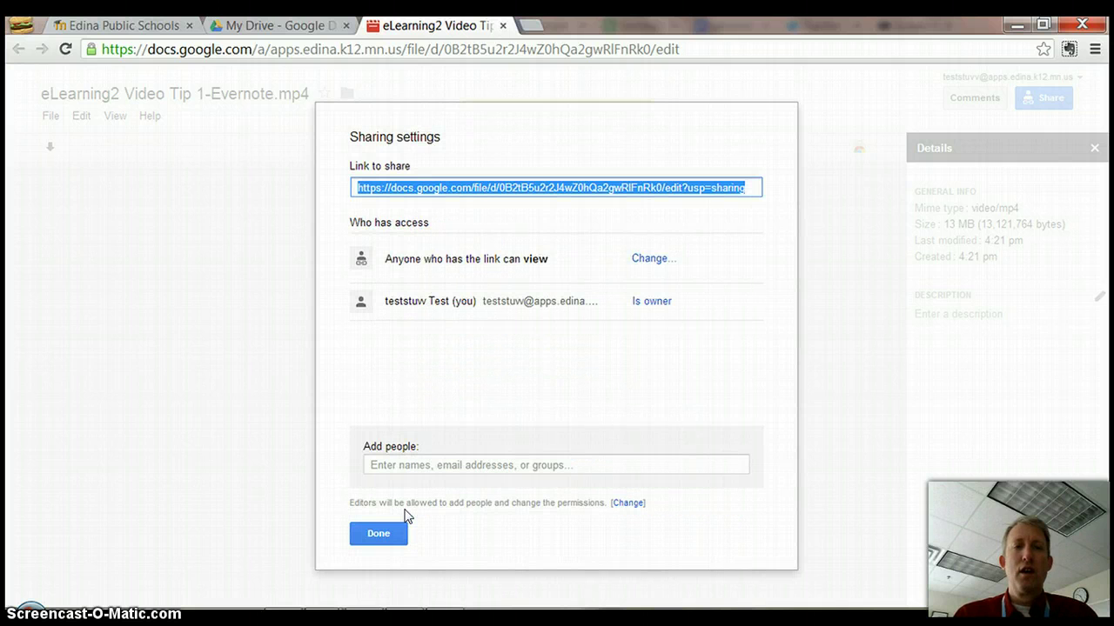
left_click(377, 533)
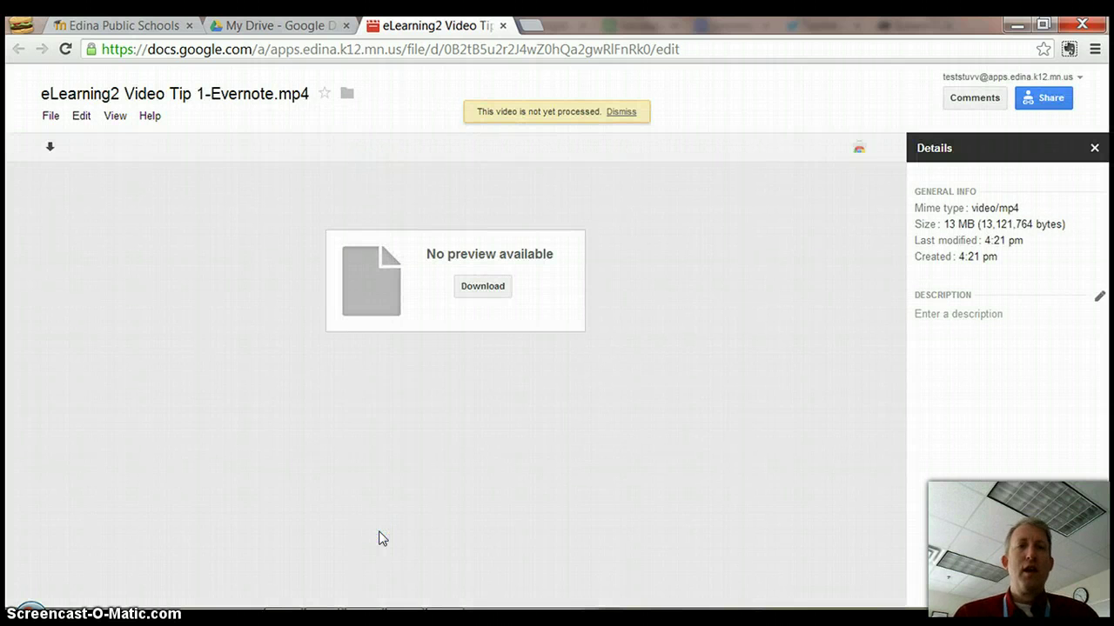
Step: Go from the Moodle site to Google Sites and open the ePortfolio's "8th Grade 21st Century Literacy" page
left_click(152, 26)
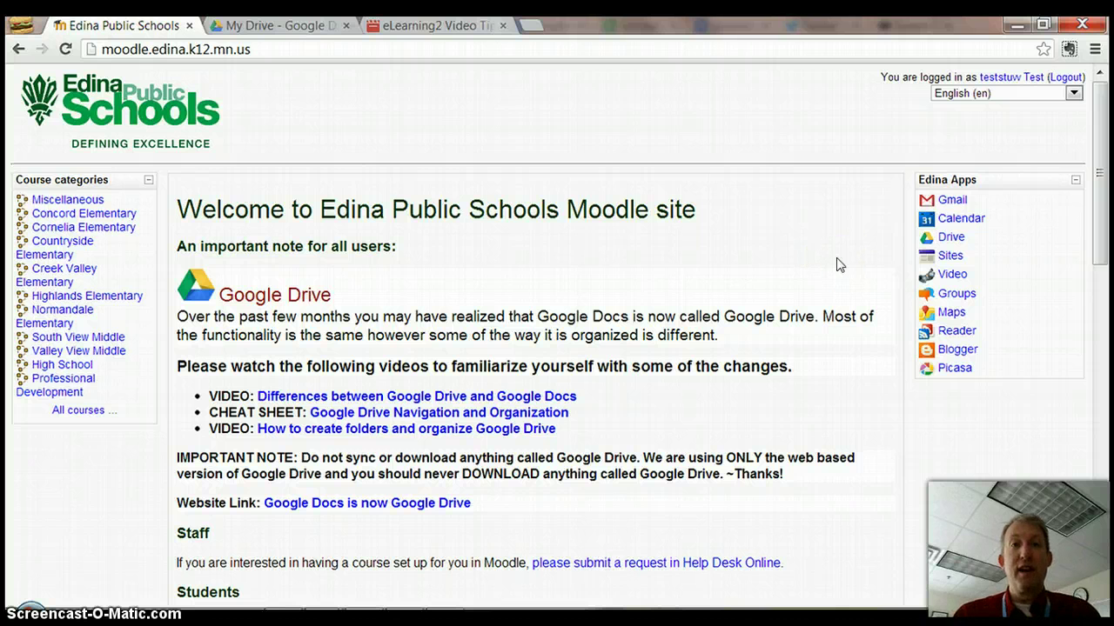
left_click(952, 256)
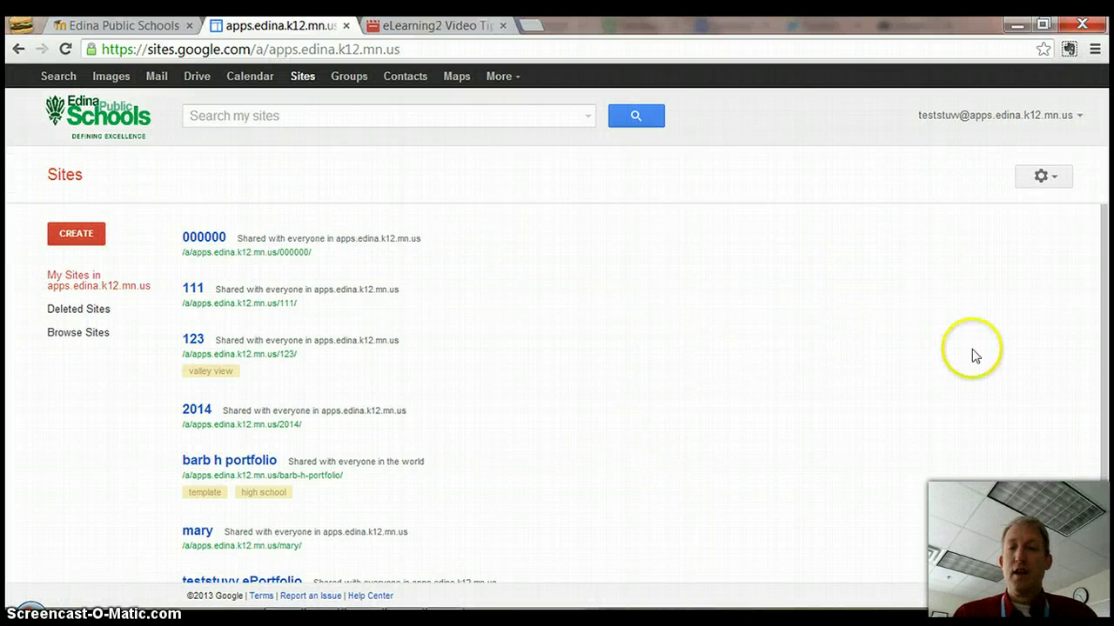
scroll(1106, 348, "down", 1)
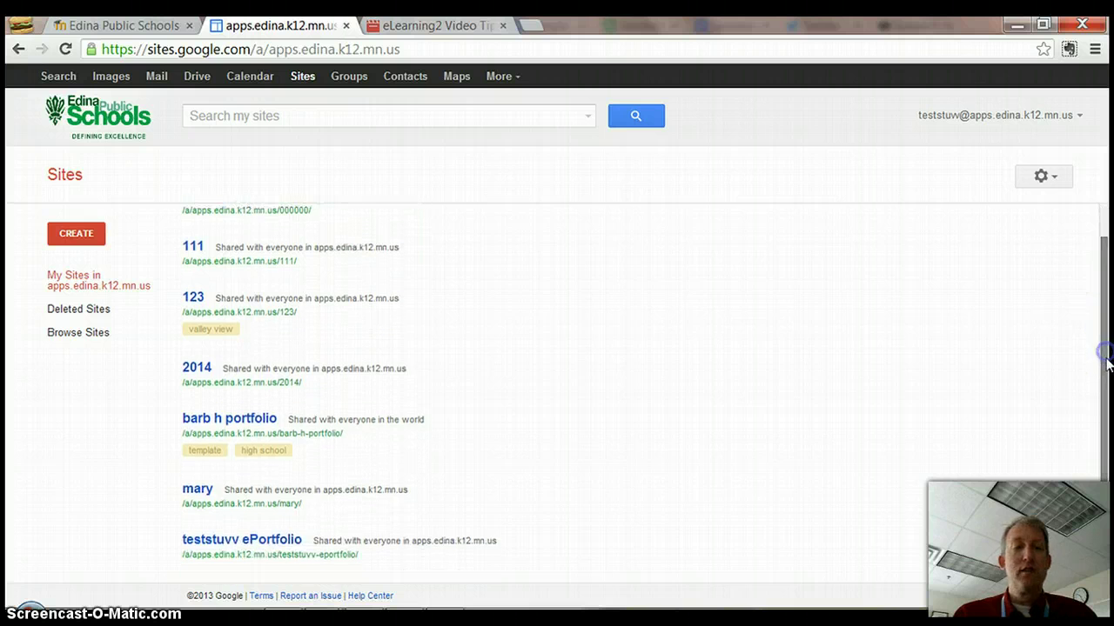
left_click(253, 547)
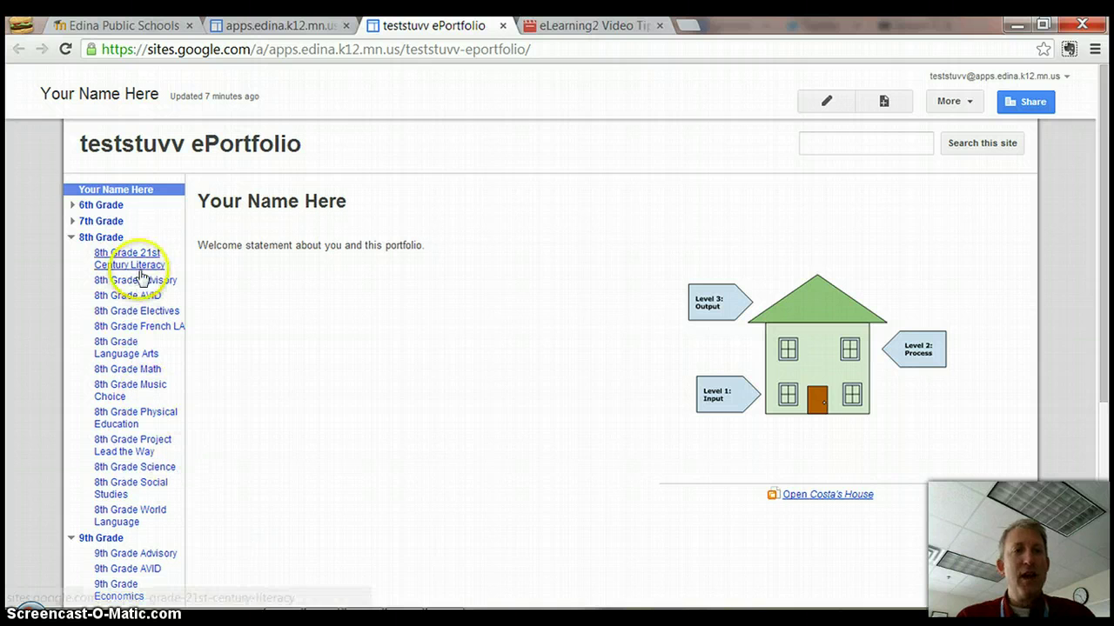
left_click(139, 261)
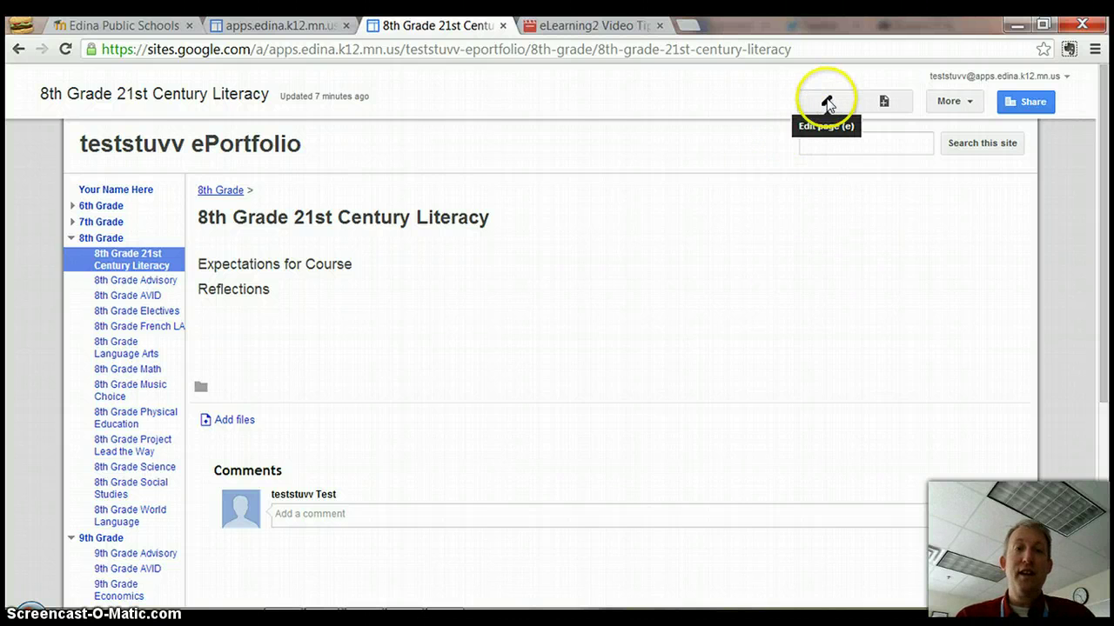
Step: Edit the page and insert the copied video embed code into the HTML of the empty area under "Expectations for Course"
left_click(827, 104)
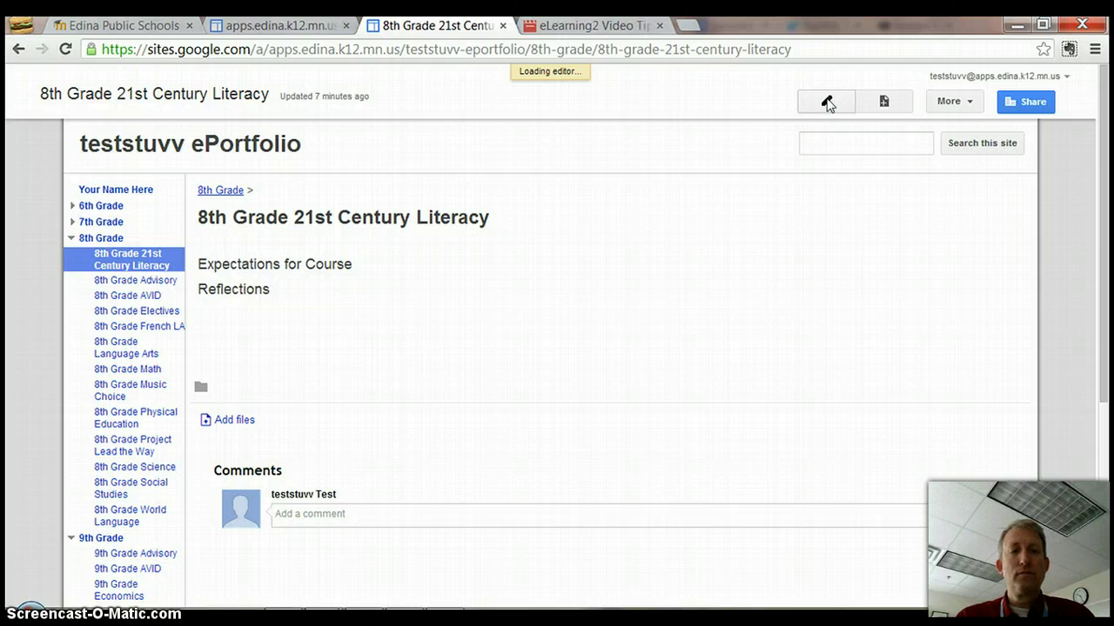
left_click(216, 319)
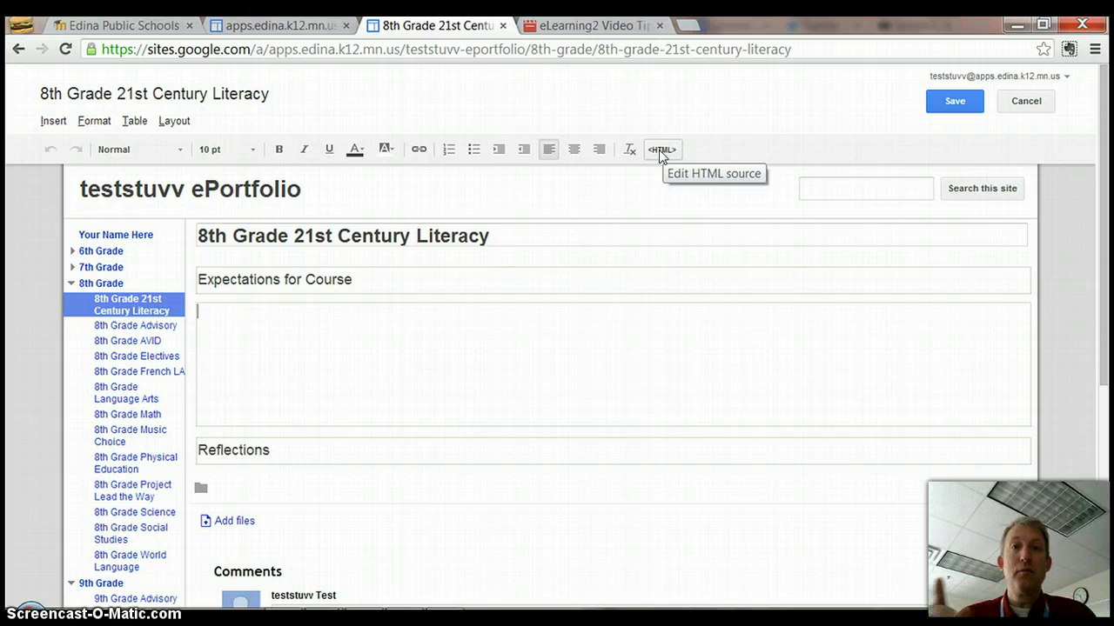
left_click(659, 151)
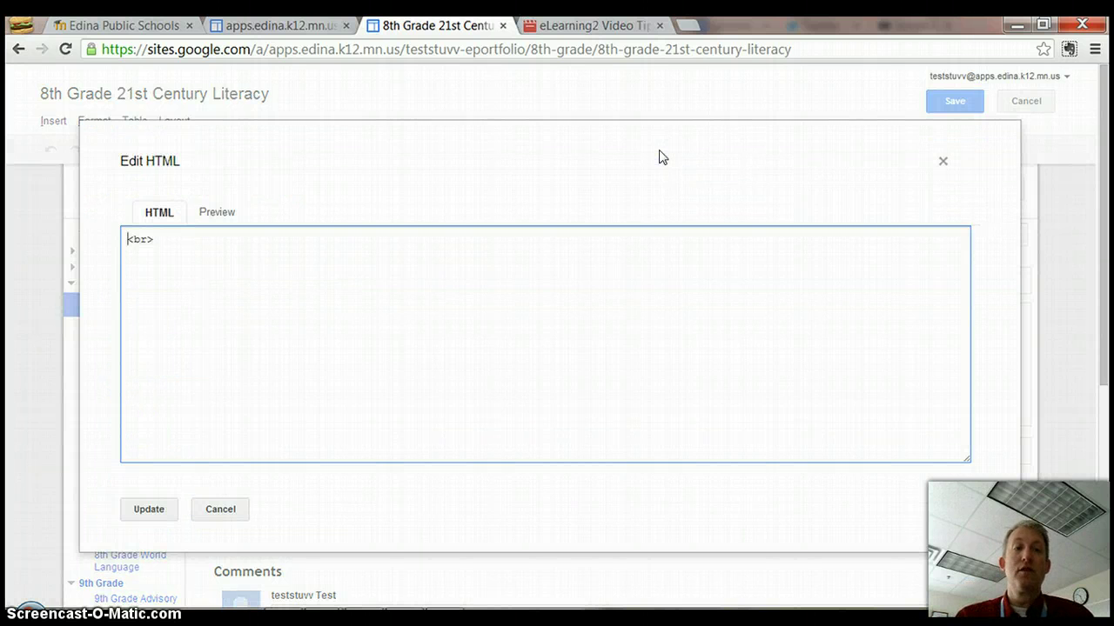
left_click(261, 271)
key("ctrl+v")
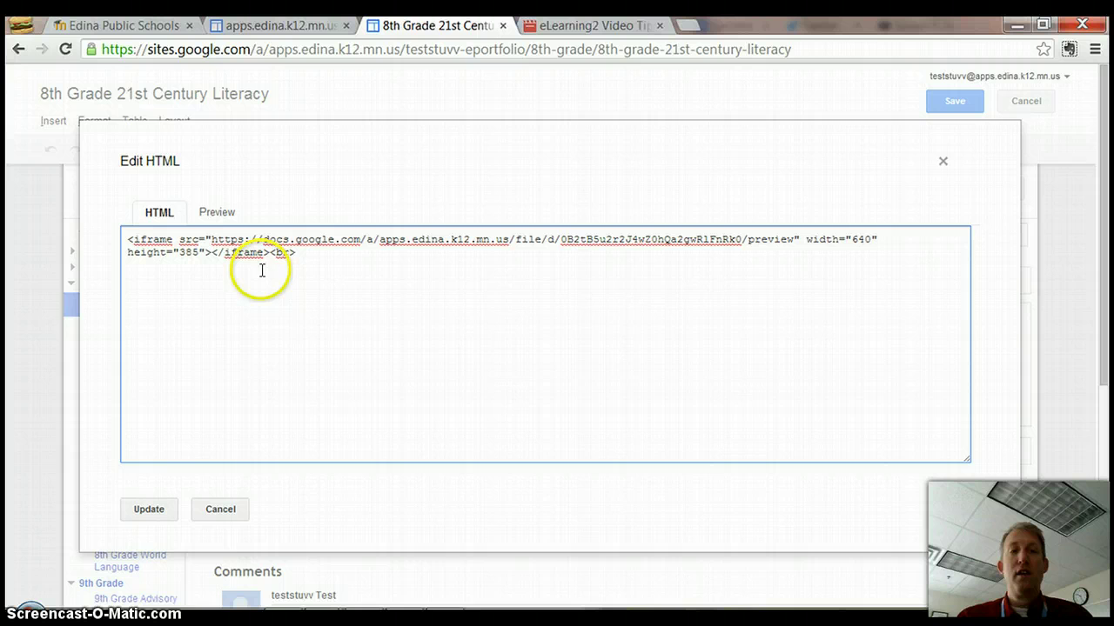
left_click(149, 510)
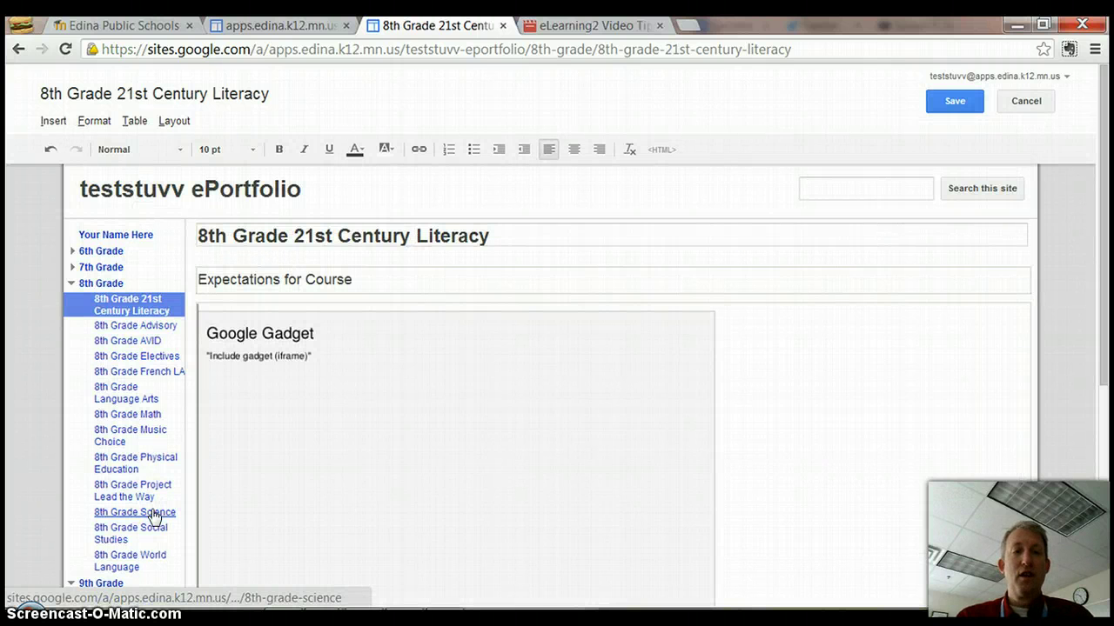
Step: Save the edited "8th Grade 21st Century Literacy" page and view the embedded video on it
left_click(876, 164)
left_click(952, 100)
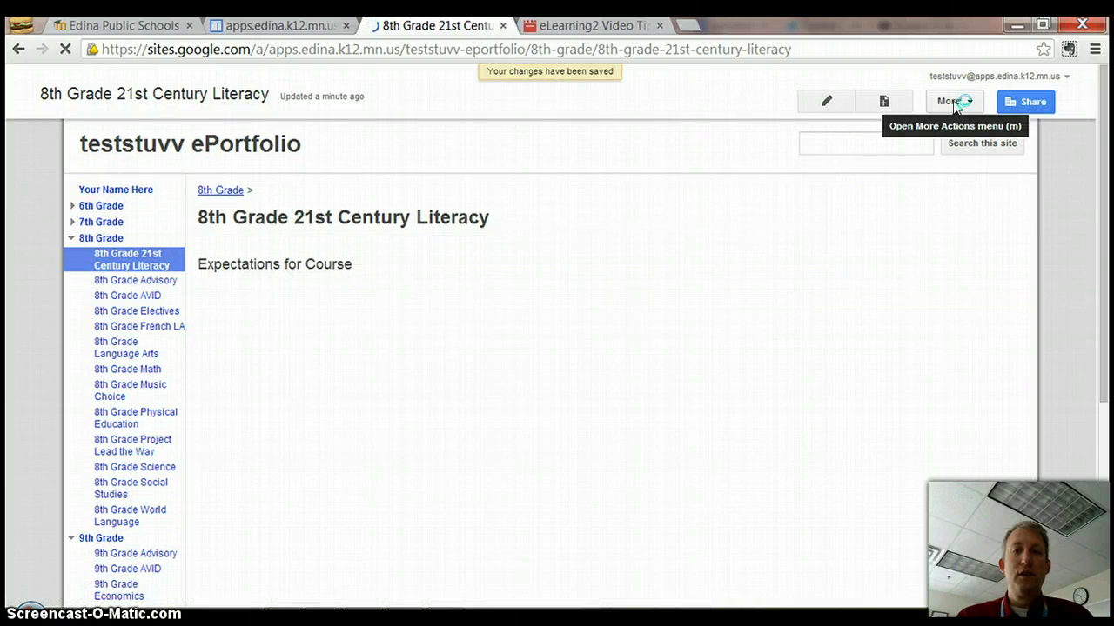
left_click(745, 116)
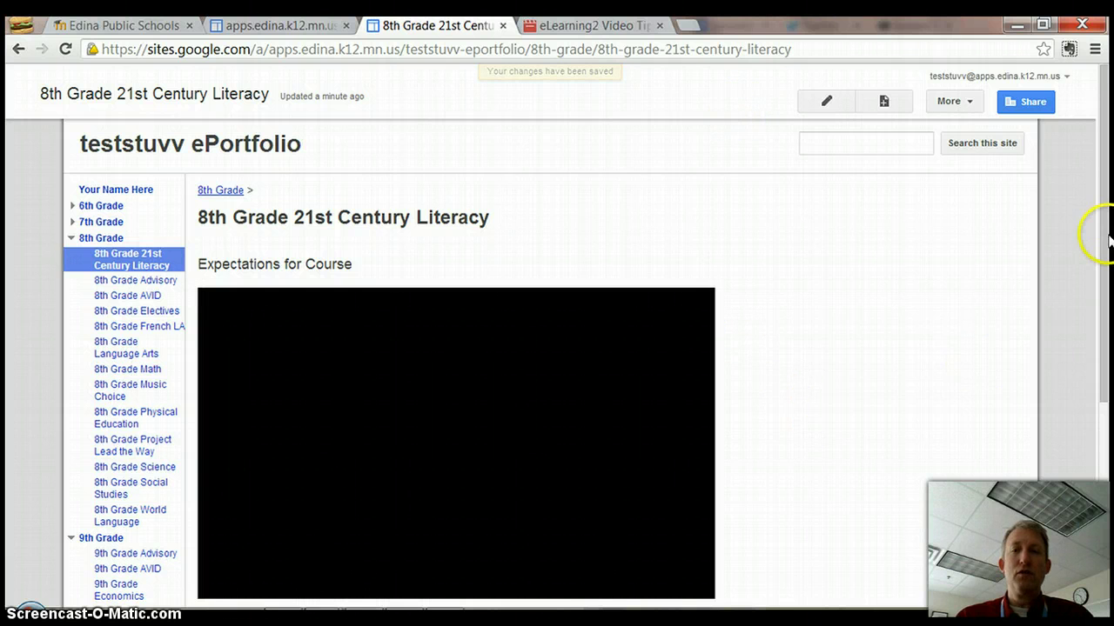
scroll(1107, 273, "down", 2)
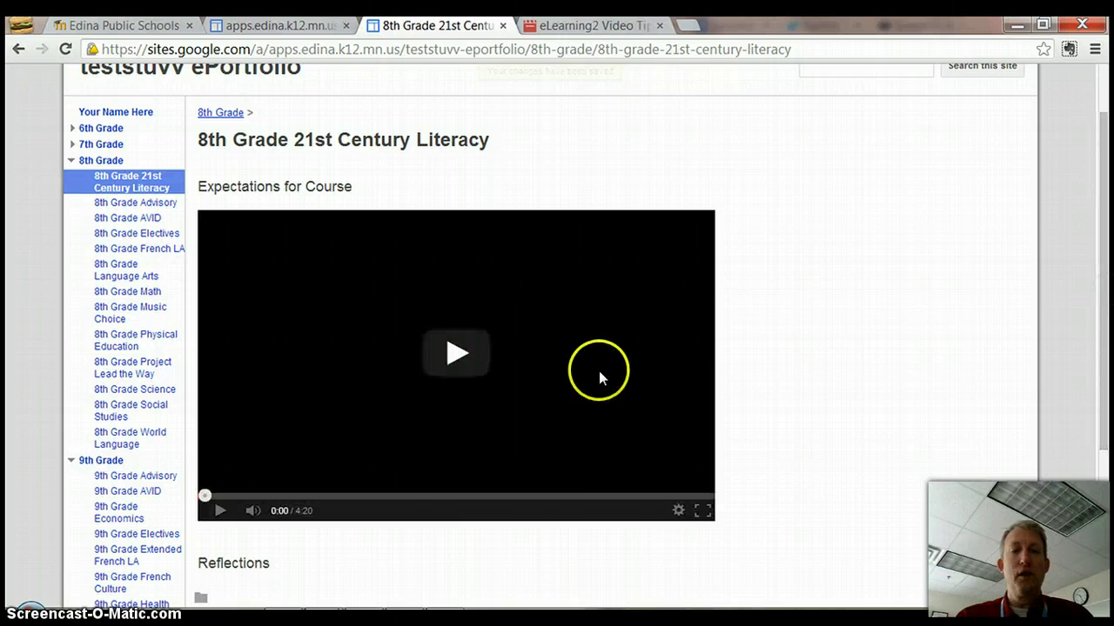